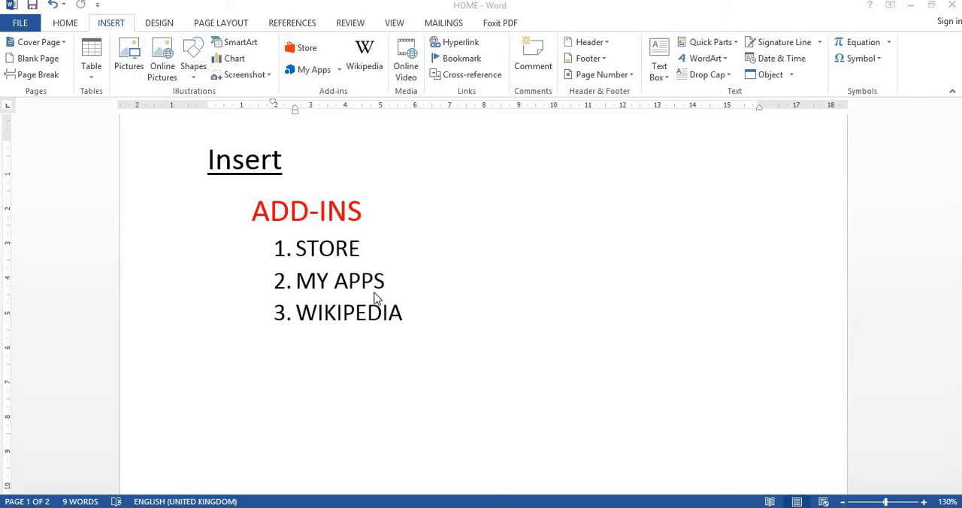
End the numbered list after WIKIPEDIA and start a blank line below it
{"action": "left_click", "coordinate": [284, 348]}
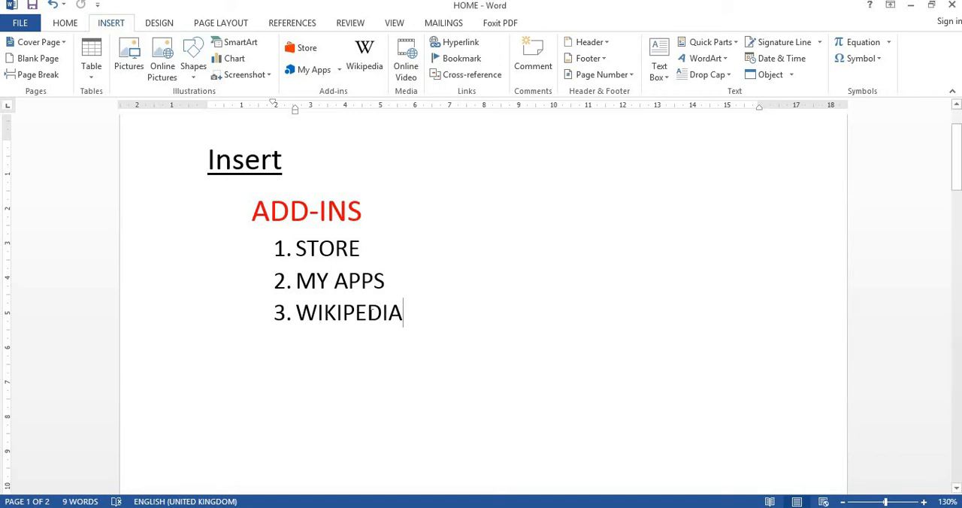
{"action": "key", "text": "Return"}
{"action": "key", "text": "Return"}
{"action": "key", "text": "Return"}
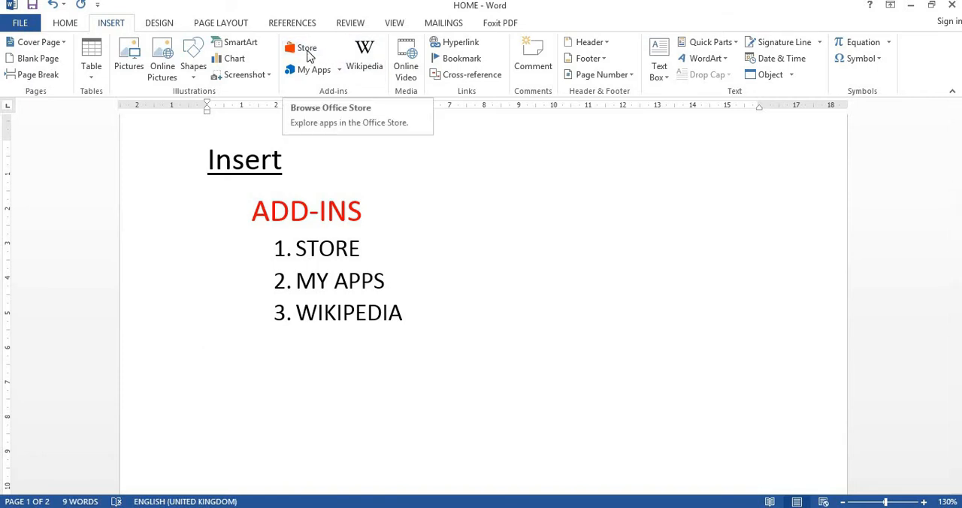
Browse the Office apps and load the Emoji Keyboard add-in from My Apps
{"action": "left_click", "coordinate": [307, 50]}
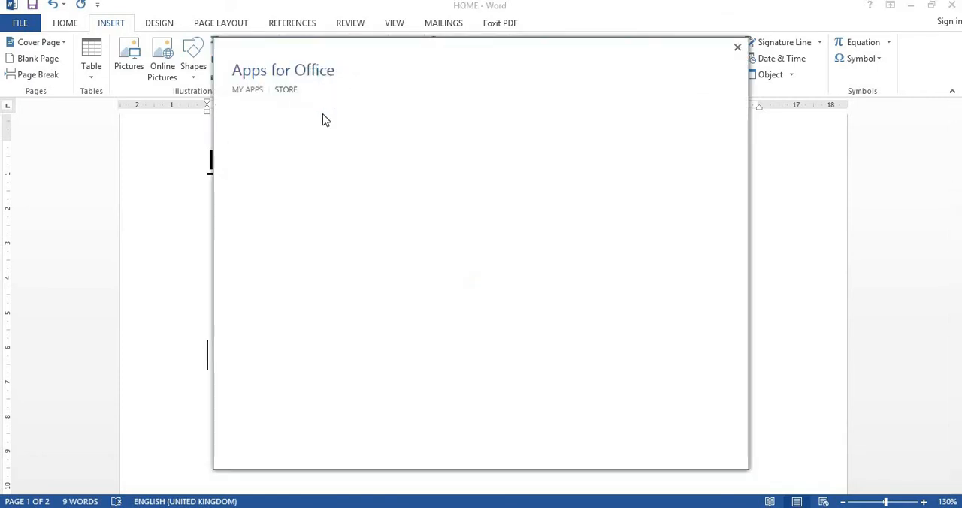
{"action": "left_click", "coordinate": [253, 94]}
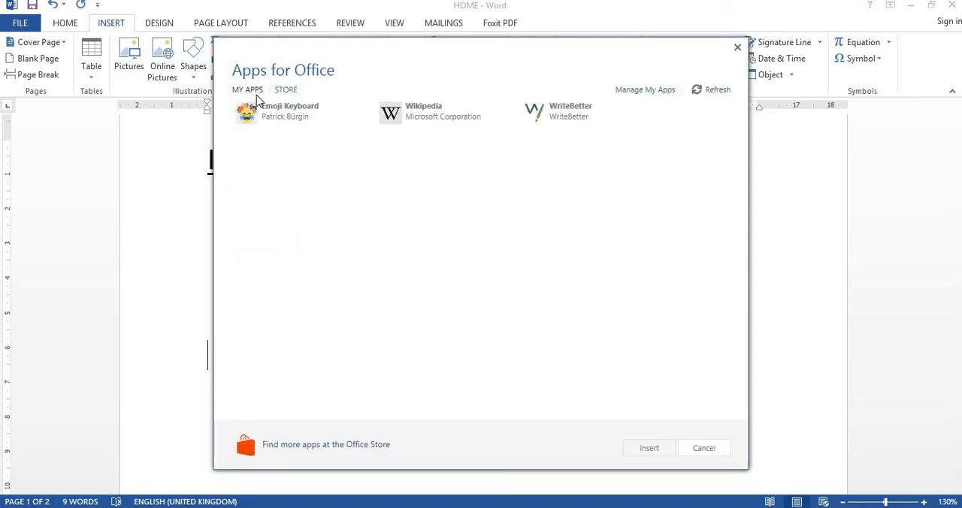
{"action": "left_click_drag", "start_coordinate": [423, 62], "coordinate": [632, 54]}
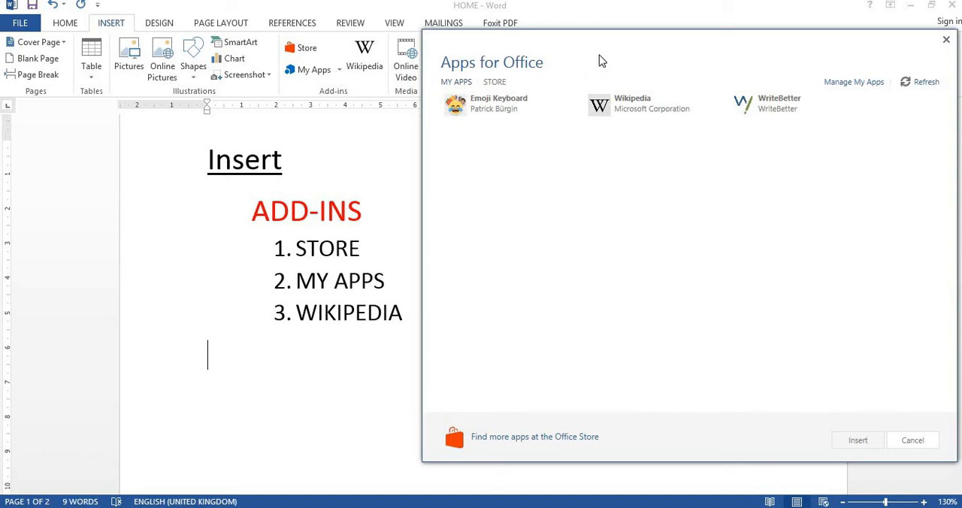
{"action": "left_click_drag", "start_coordinate": [602, 61], "coordinate": [451, 55]}
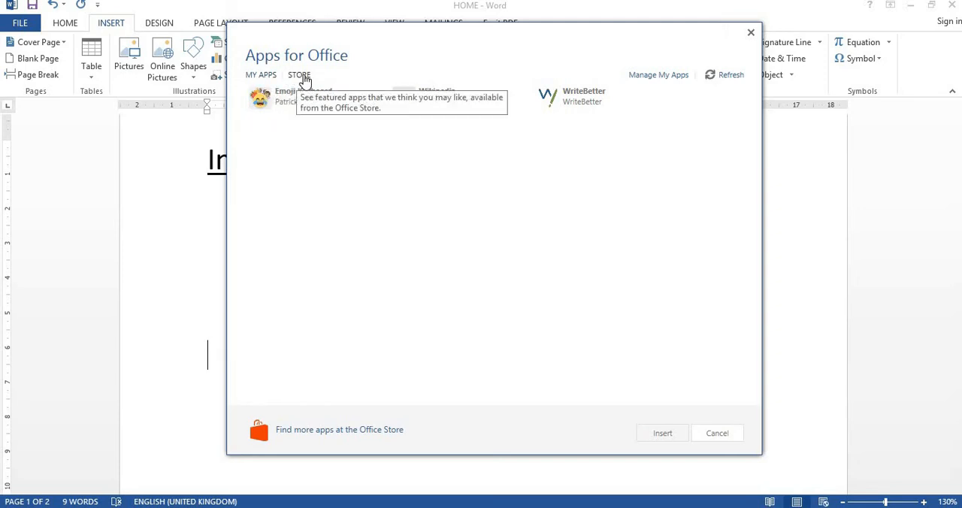
{"action": "left_click", "coordinate": [273, 78]}
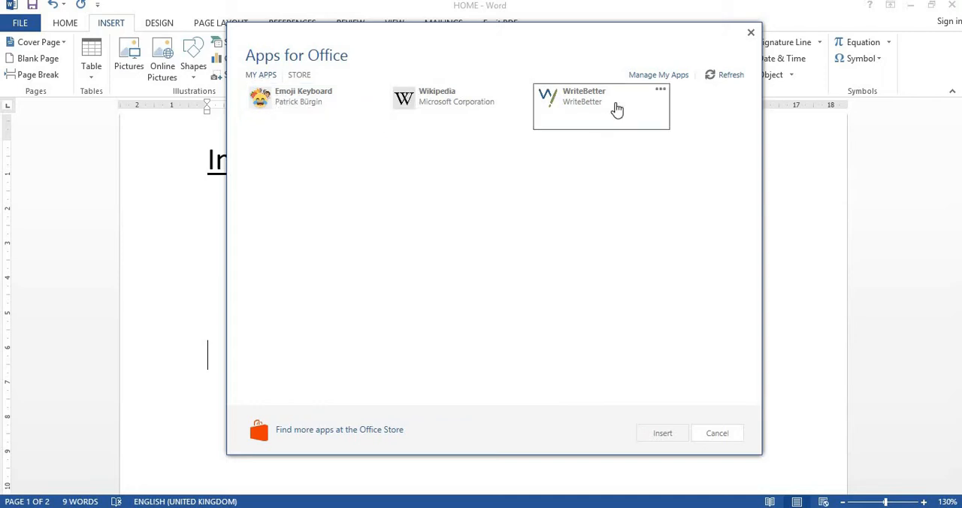
{"action": "left_click", "coordinate": [320, 104]}
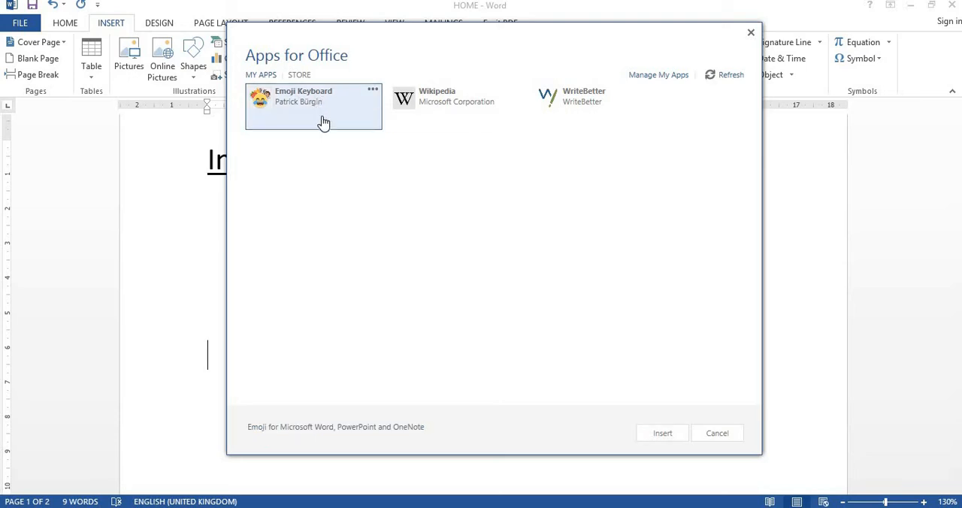
{"action": "double_click", "coordinate": [319, 110]}
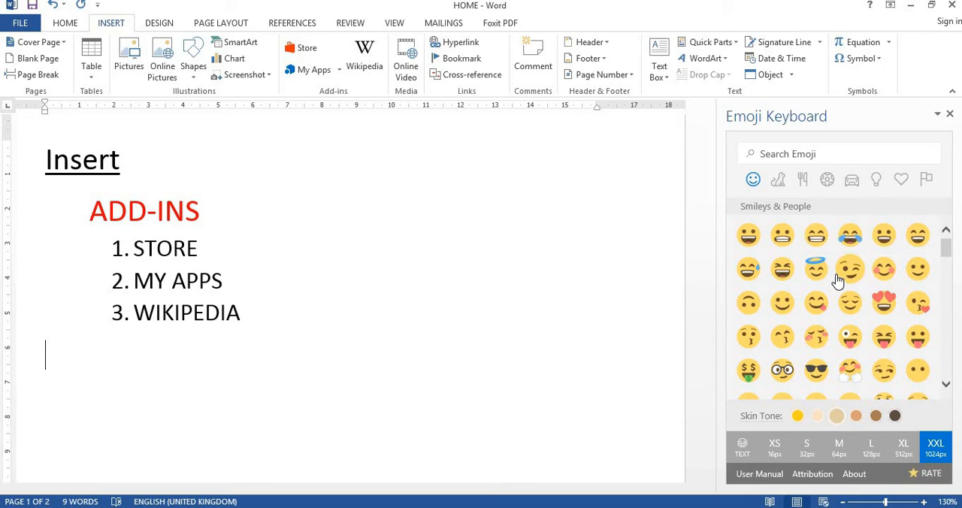
Insert the red angry face emoji at XXL size (1024px) below the list
{"action": "scroll", "coordinate": [836, 279], "scroll_direction": "down", "scroll_amount": 2}
{"action": "scroll", "coordinate": [836, 280], "scroll_direction": "down", "scroll_amount": 3}
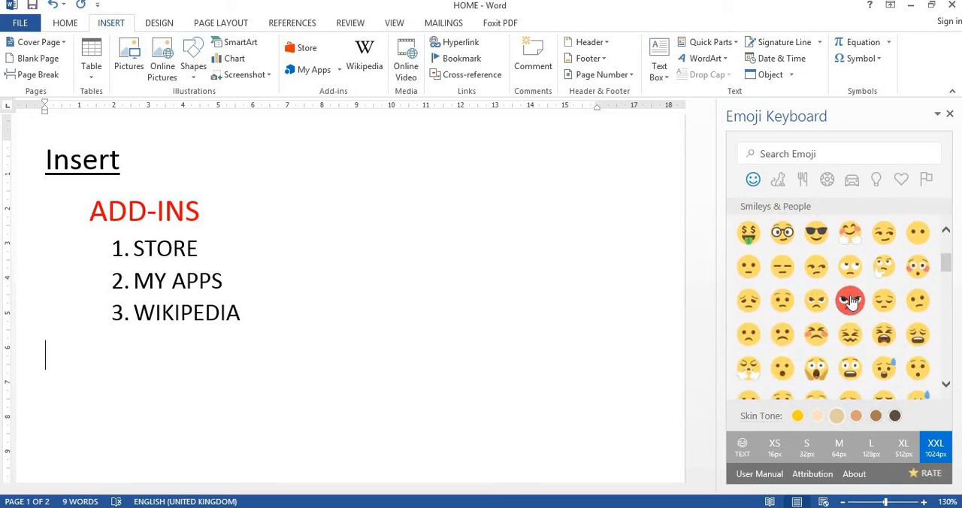
{"action": "left_click", "coordinate": [850, 301]}
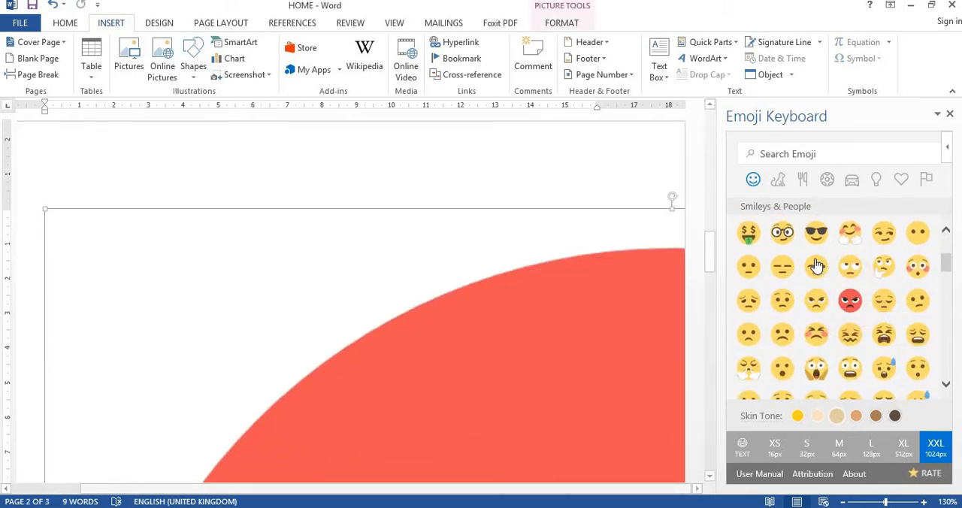
{"action": "left_click", "coordinate": [816, 263]}
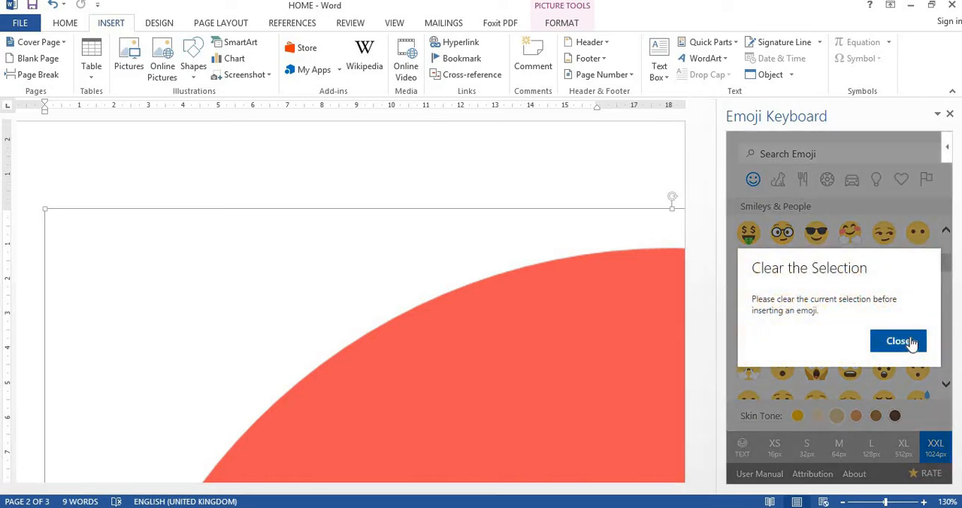
{"action": "left_click", "coordinate": [899, 342]}
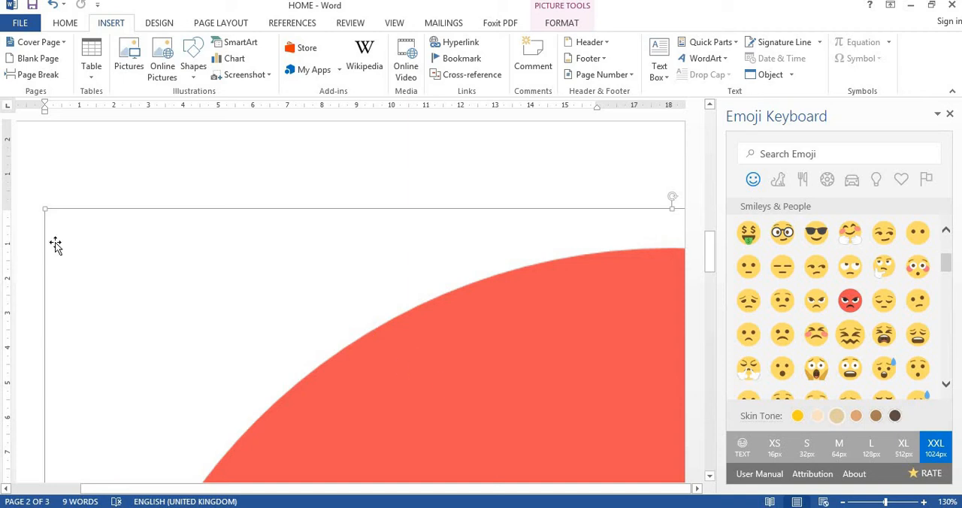
Shrink the angry face picture to about 7 cm wide and place the cursor right after it
{"action": "left_click_drag", "start_coordinate": [64, 227], "coordinate": [47, 187]}
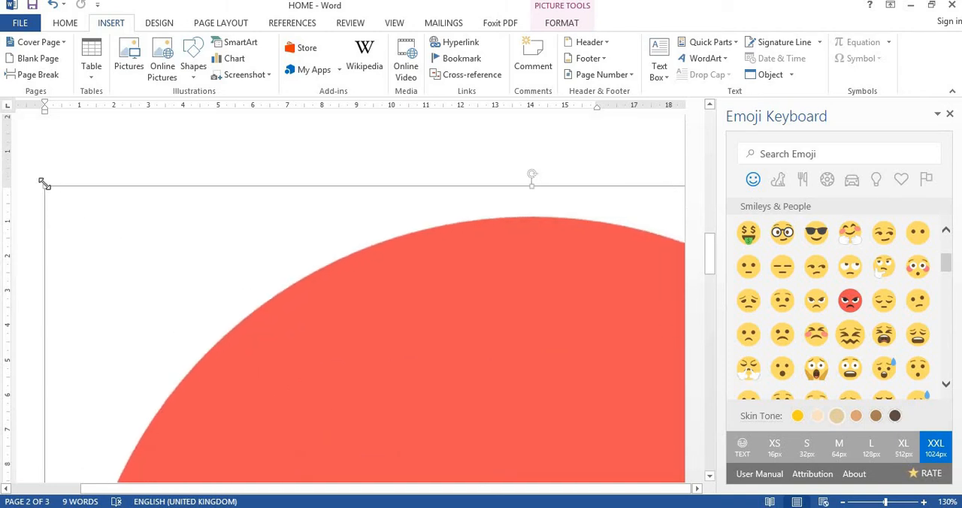
{"action": "left_click_drag", "start_coordinate": [163, 263], "coordinate": [560, 397]}
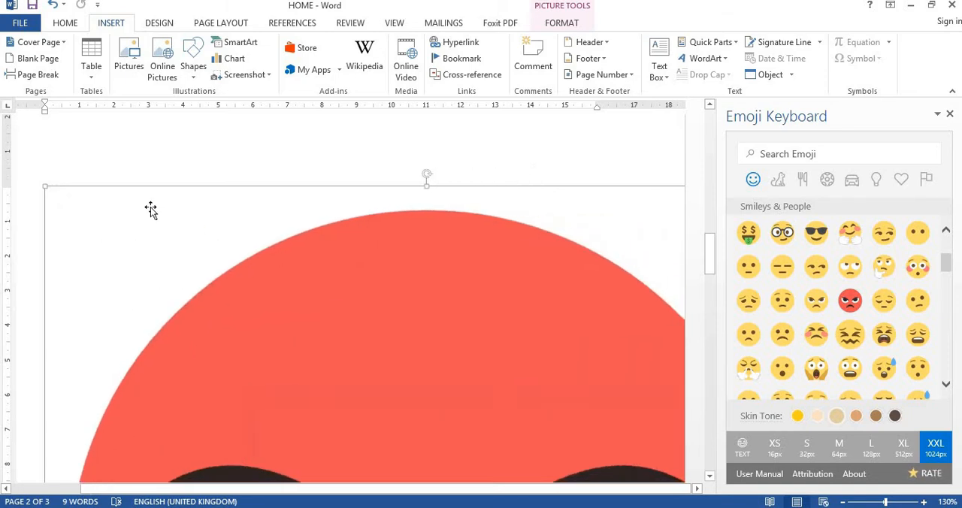
{"action": "left_click_drag", "start_coordinate": [48, 189], "coordinate": [514, 479]}
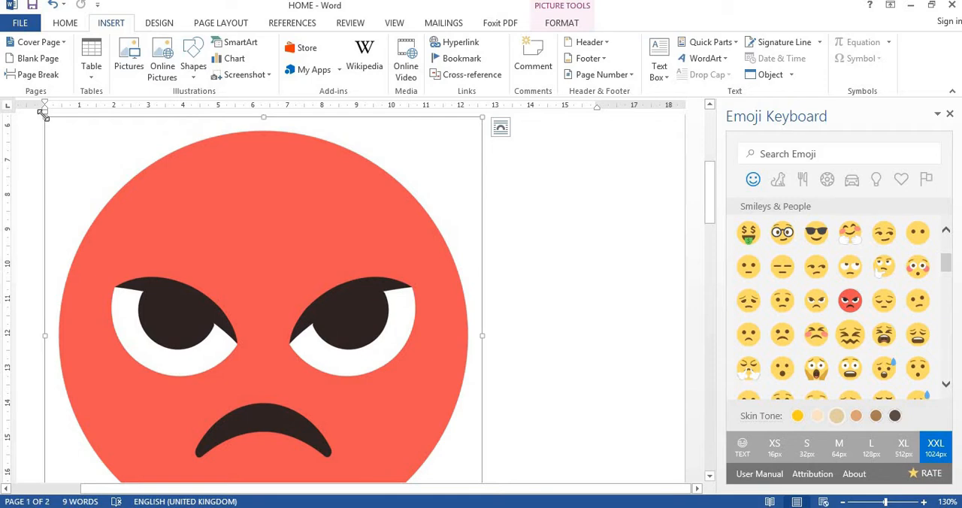
{"action": "left_click_drag", "start_coordinate": [43, 113], "coordinate": [267, 358]}
{"action": "left_click", "coordinate": [294, 378]}
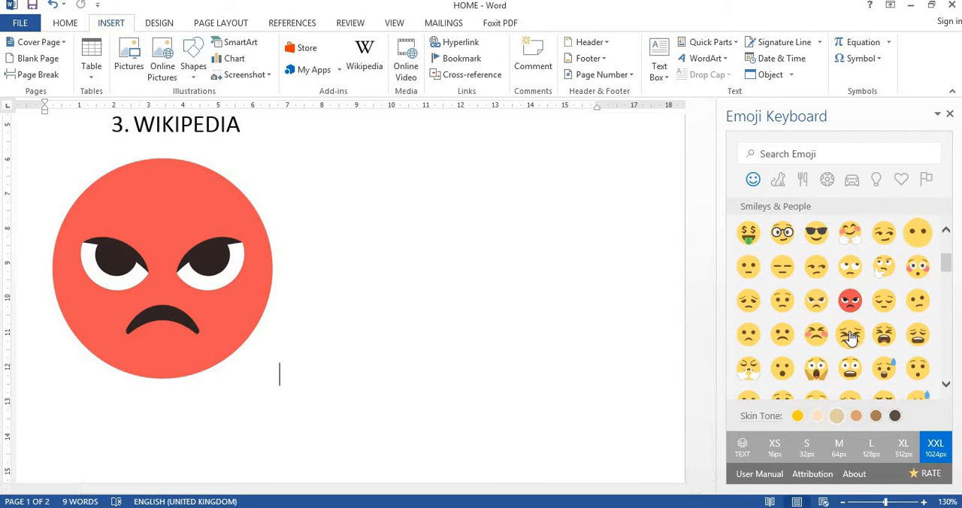
Insert the blue eye emoji at S size (32px) beside the angry face
{"action": "scroll", "coordinate": [845, 338], "scroll_direction": "down", "scroll_amount": 3}
{"action": "scroll", "coordinate": [844, 338], "scroll_direction": "down", "scroll_amount": 10}
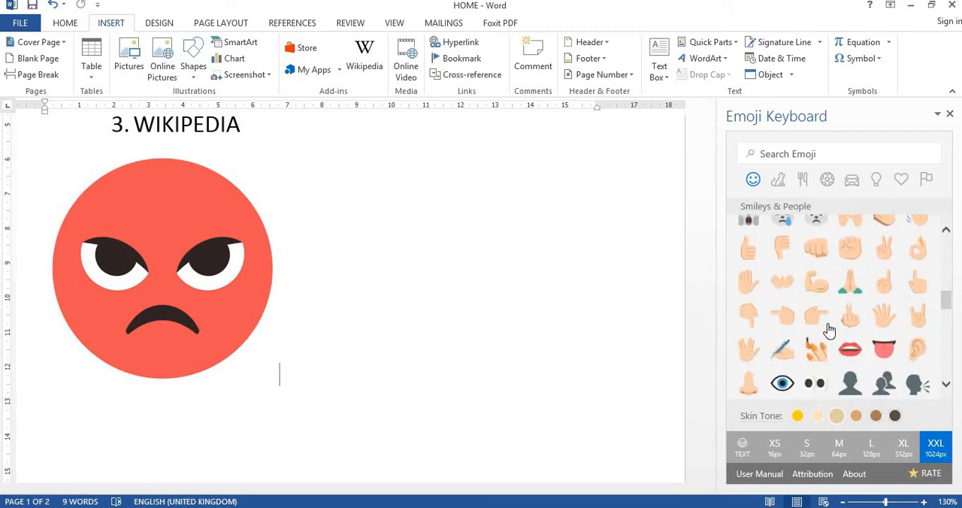
{"action": "scroll", "coordinate": [815, 327], "scroll_direction": "down", "scroll_amount": 5}
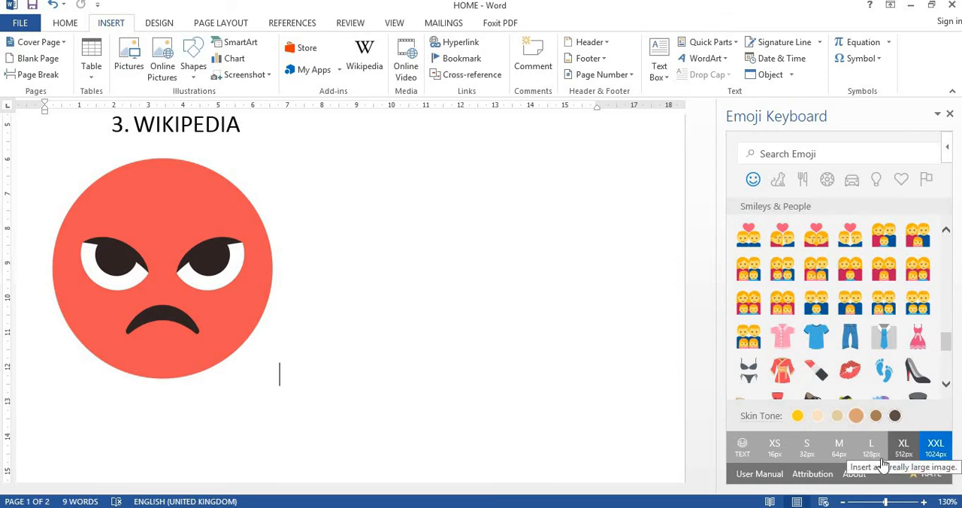
{"action": "left_click", "coordinate": [806, 451]}
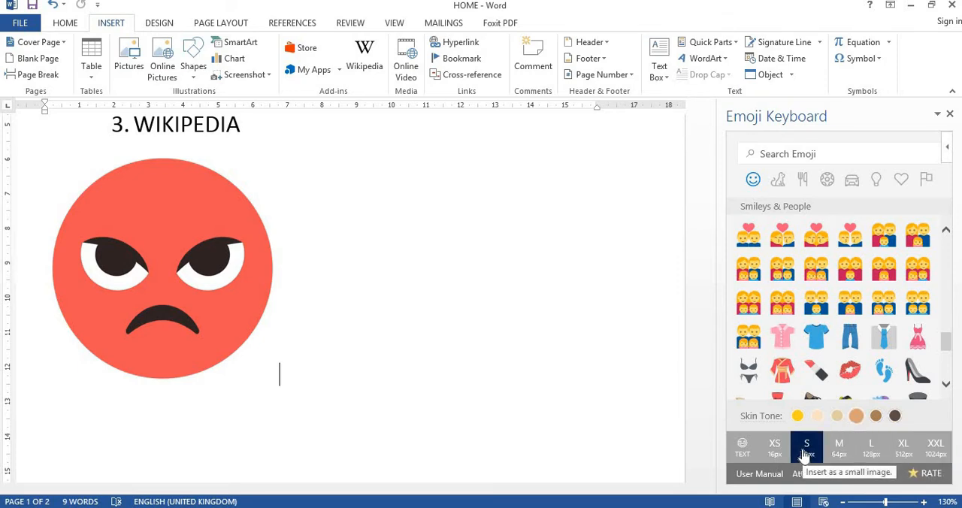
{"action": "scroll", "coordinate": [827, 308], "scroll_direction": "up", "scroll_amount": 3}
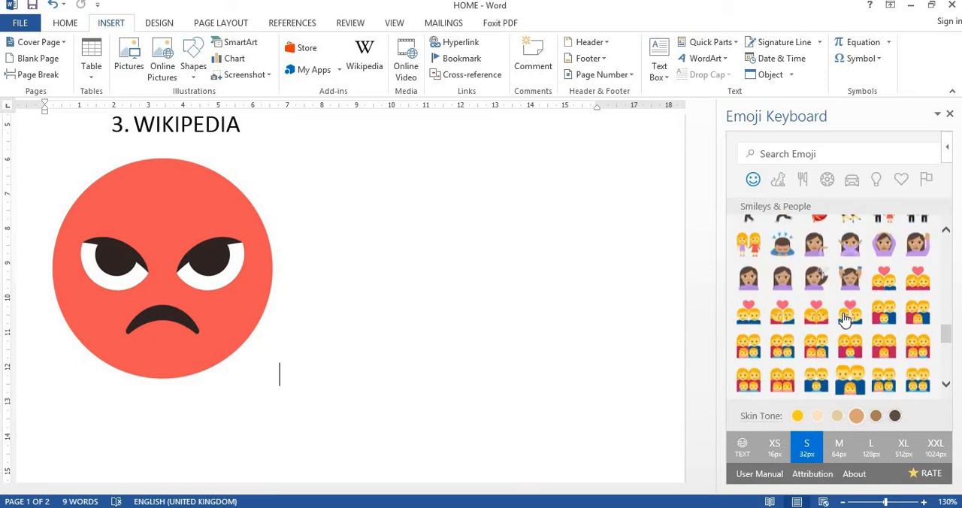
{"action": "scroll", "coordinate": [836, 316], "scroll_direction": "up", "scroll_amount": 5}
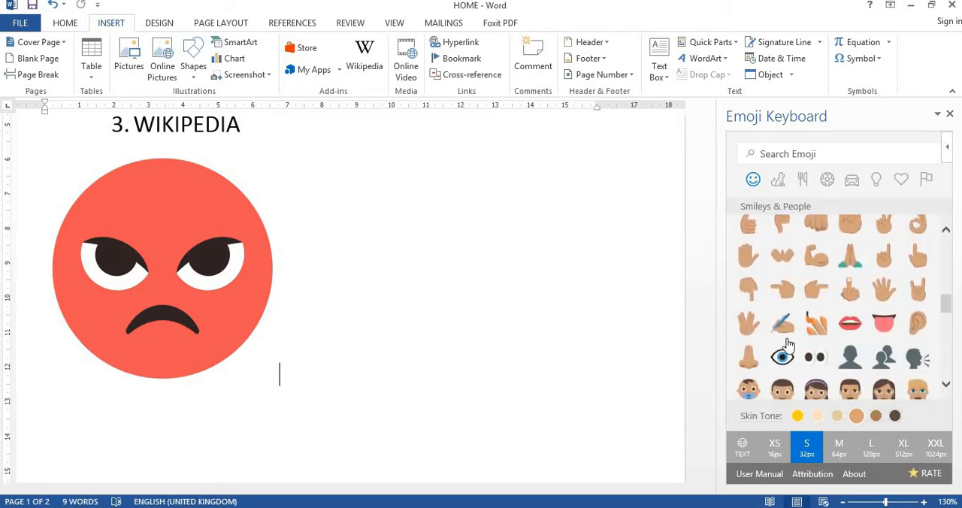
{"action": "left_click", "coordinate": [782, 384]}
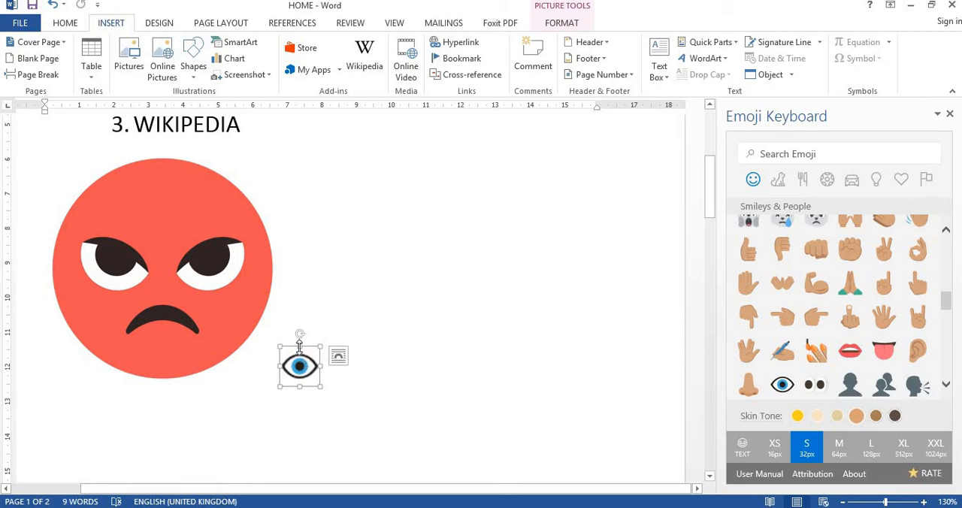
{"action": "key", "text": "F2"}
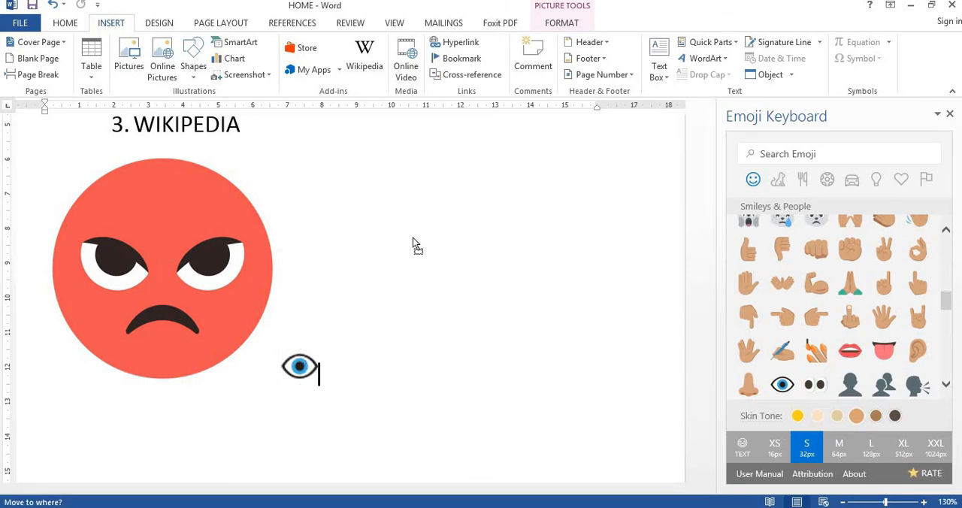
{"action": "key", "text": "Escape"}
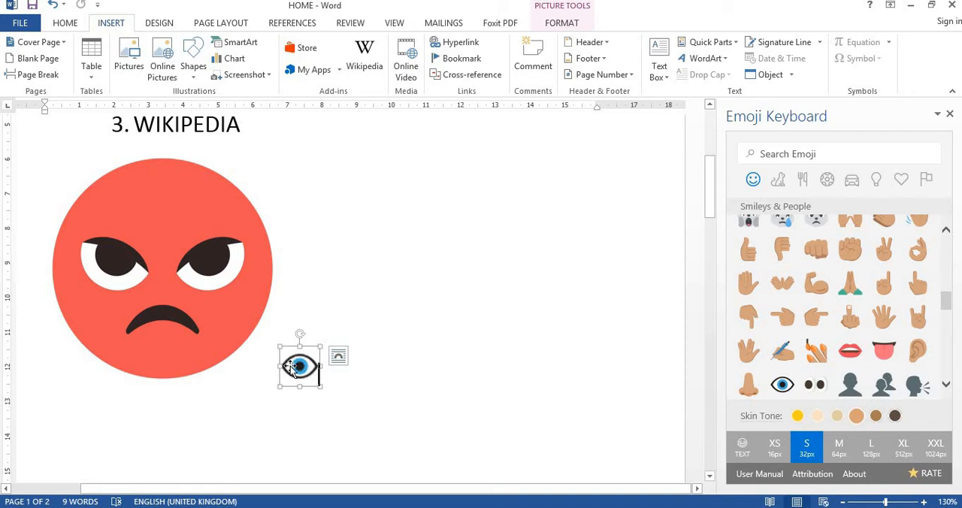
Enlarge the eye picture to about 4 cm wide
{"action": "left_click", "coordinate": [247, 277]}
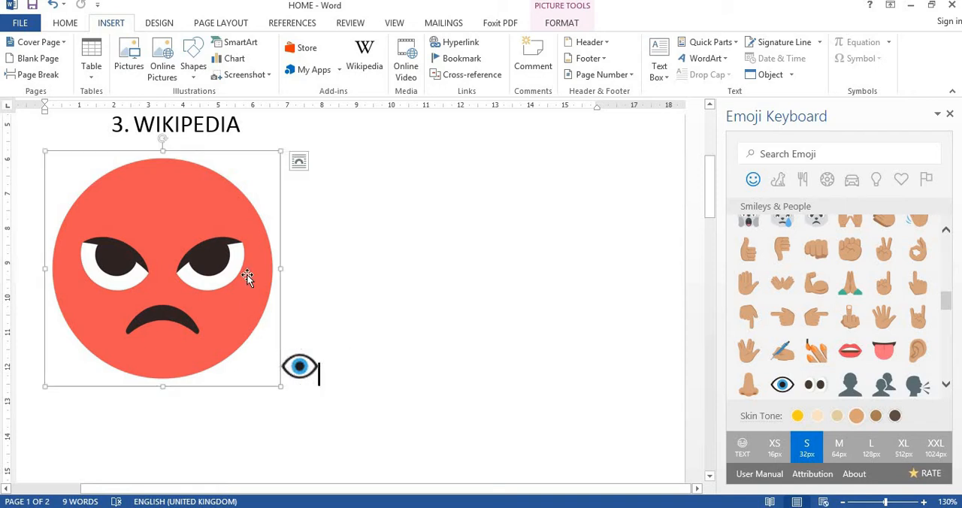
{"action": "left_click", "coordinate": [300, 368]}
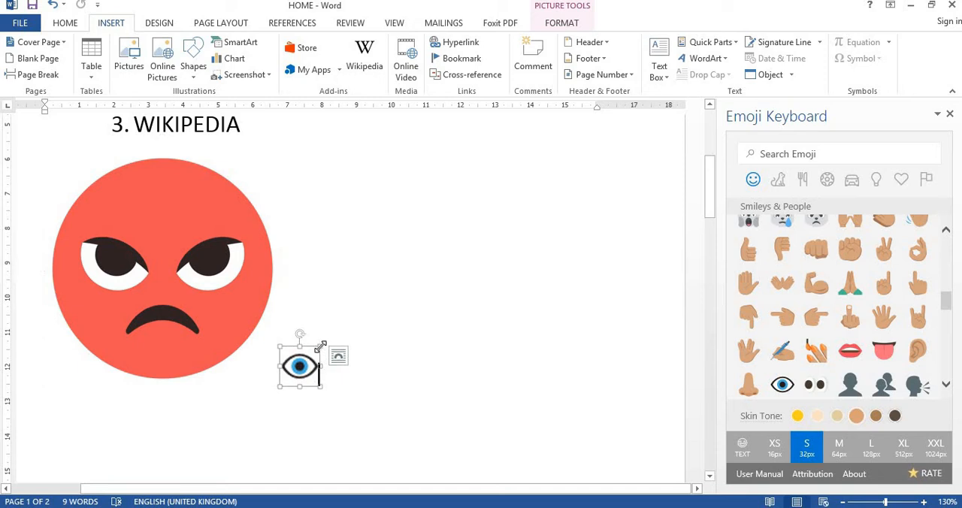
{"action": "left_click_drag", "start_coordinate": [320, 345], "coordinate": [424, 294]}
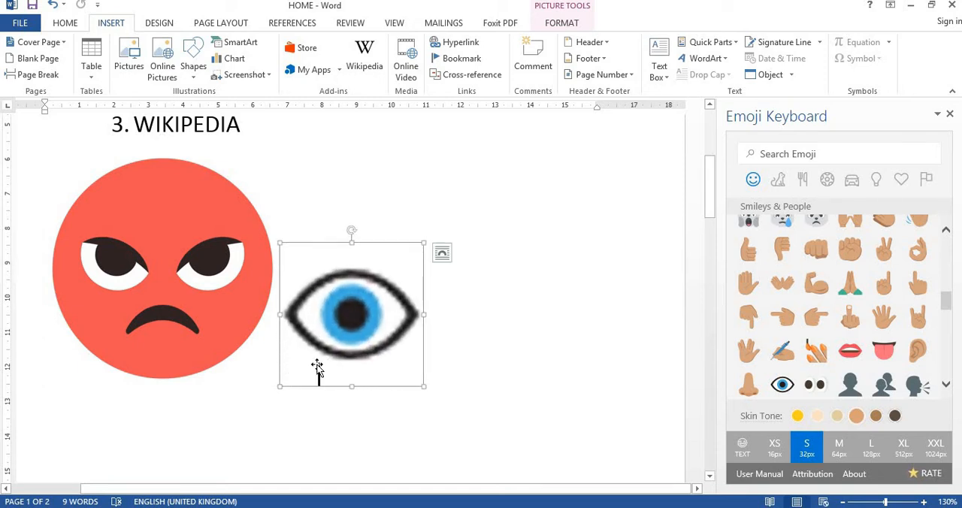
Insert the nail polish emoji on the line below the angry face and enlarge it to about 5 cm wide
{"action": "left_click", "coordinate": [438, 381]}
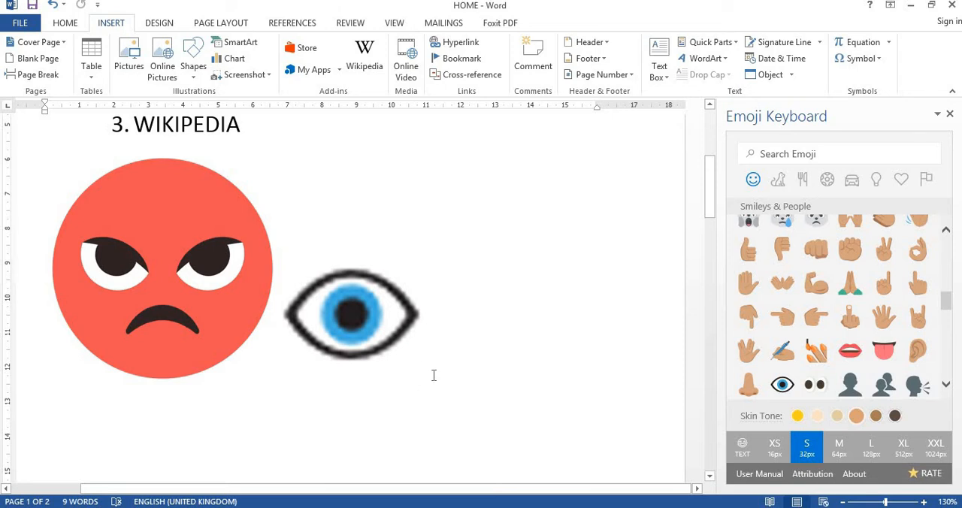
{"action": "left_click", "coordinate": [816, 350]}
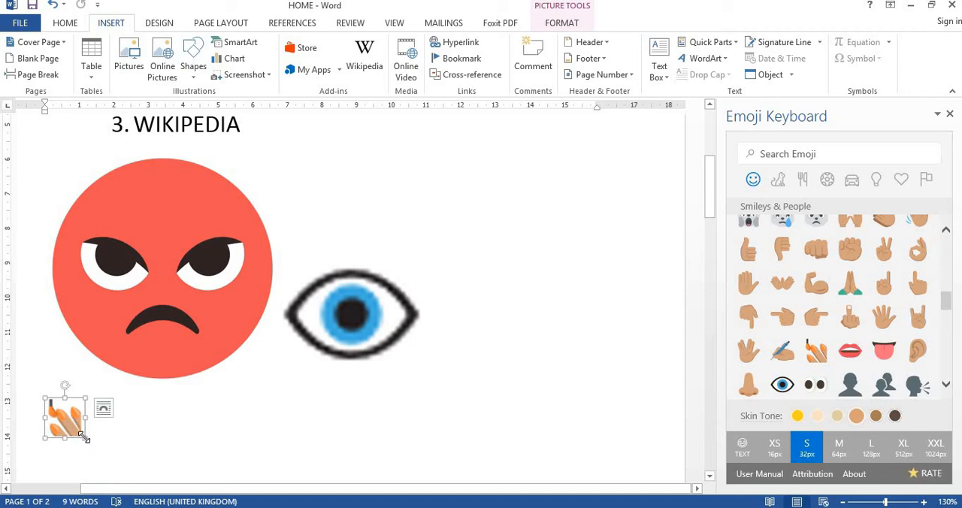
{"action": "left_click_drag", "start_coordinate": [84, 441], "coordinate": [177, 475]}
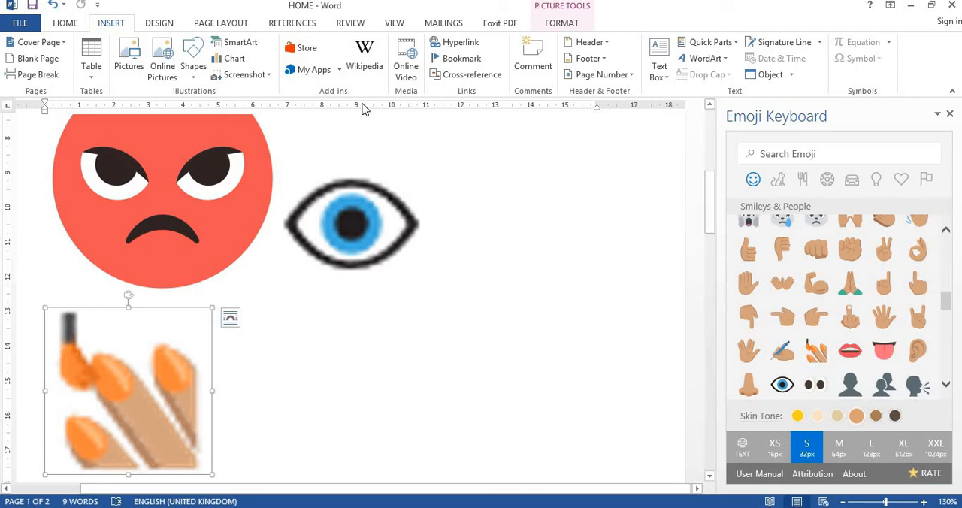
Add the Date and Time add-in from the Office Store, accepting its license terms, and close the Emoji Keyboard
{"action": "left_click", "coordinate": [313, 70]}
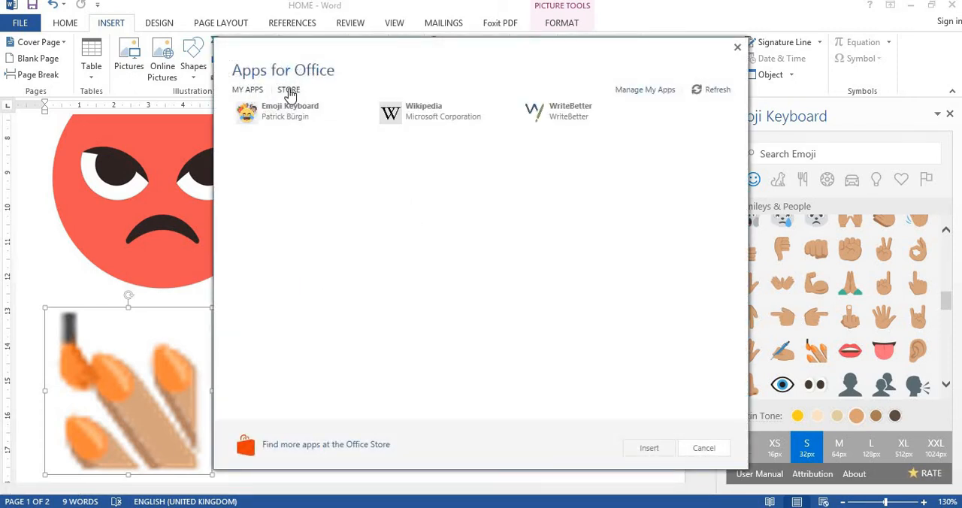
{"action": "left_click", "coordinate": [288, 92]}
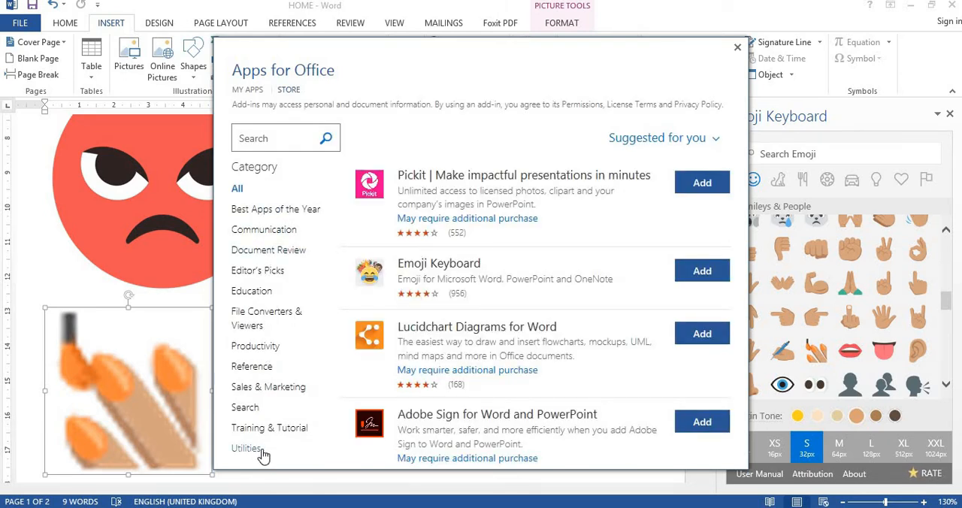
{"action": "scroll", "coordinate": [594, 291], "scroll_direction": "down", "scroll_amount": 3}
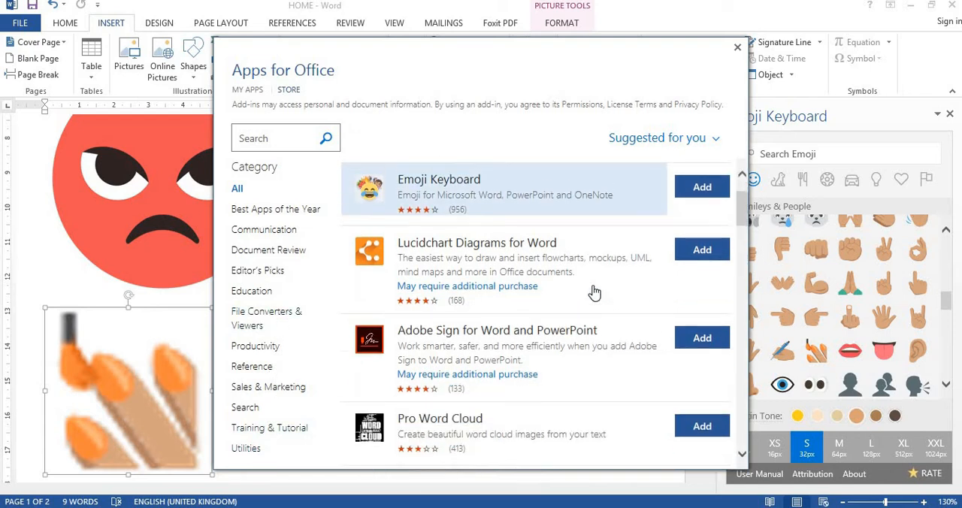
{"action": "scroll", "coordinate": [594, 292], "scroll_direction": "down", "scroll_amount": 5}
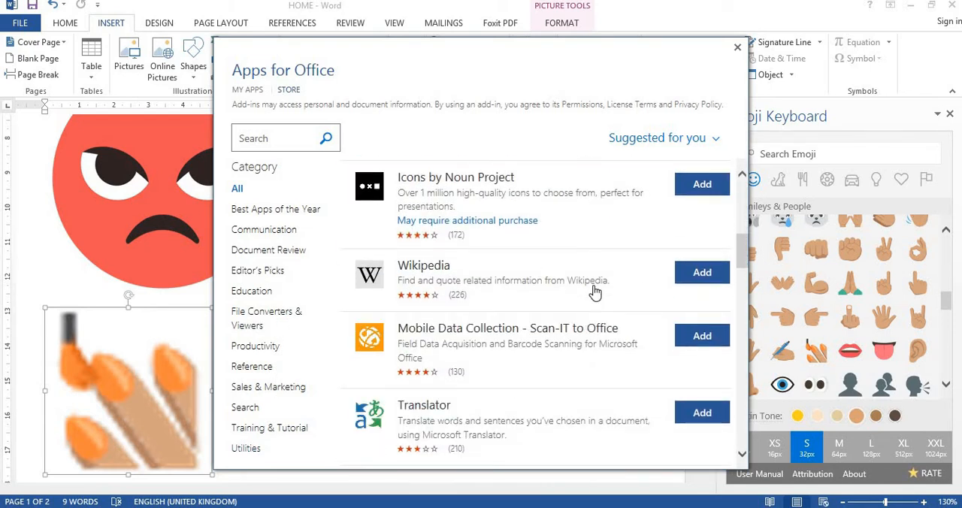
{"action": "scroll", "coordinate": [594, 292], "scroll_direction": "down", "scroll_amount": 3}
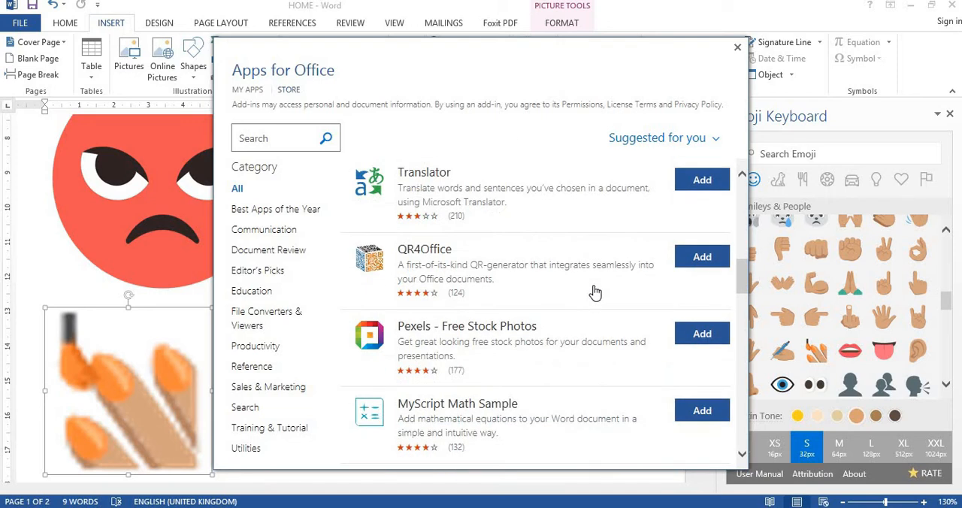
{"action": "scroll", "coordinate": [594, 292], "scroll_direction": "down", "scroll_amount": 3}
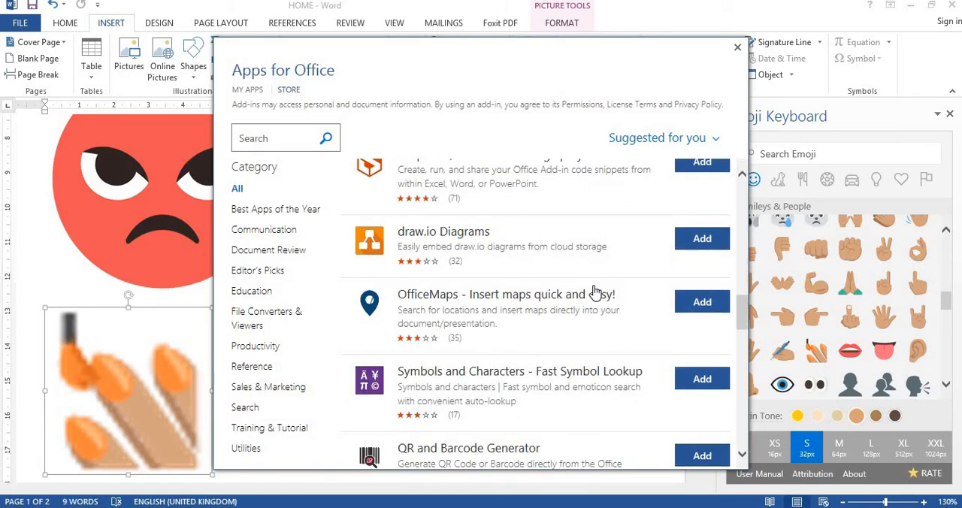
{"action": "scroll", "coordinate": [594, 292], "scroll_direction": "down", "scroll_amount": 2}
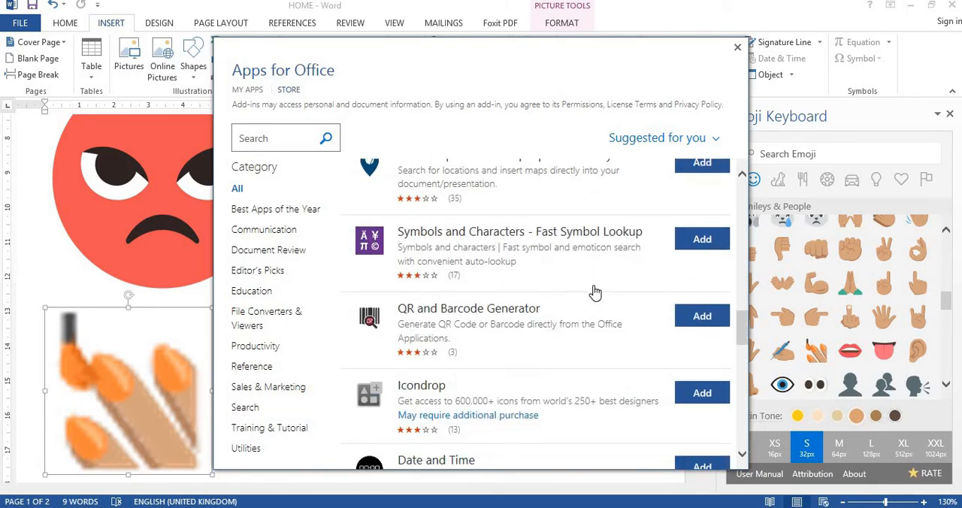
{"action": "scroll", "coordinate": [593, 292], "scroll_direction": "down", "scroll_amount": 3}
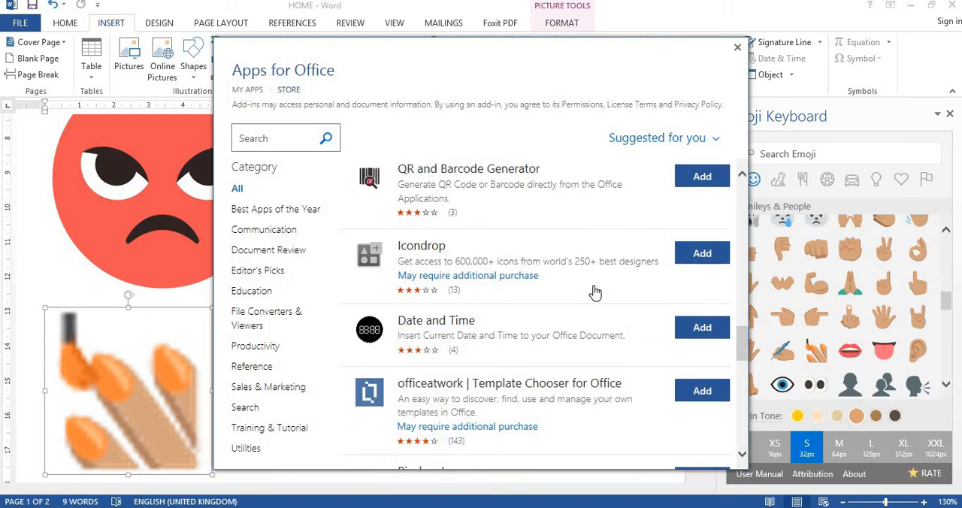
{"action": "left_click", "coordinate": [697, 340]}
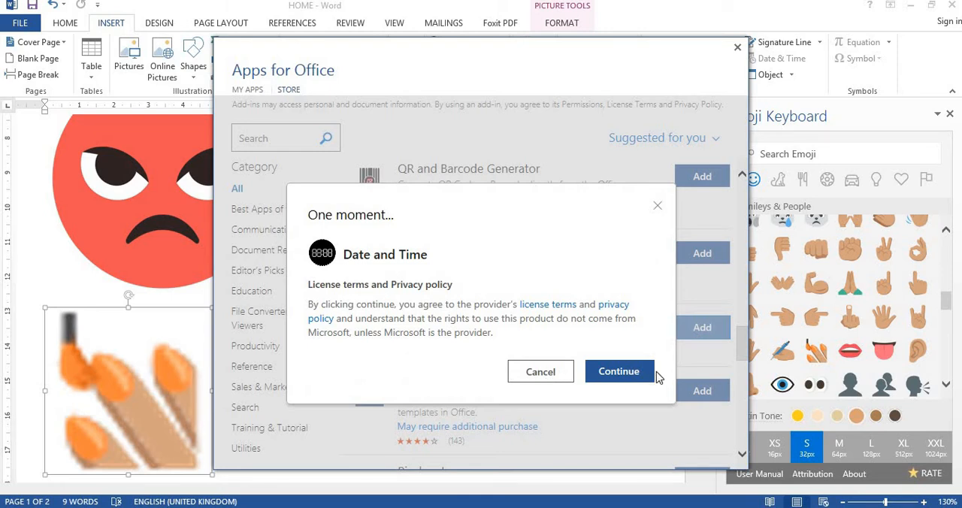
{"action": "left_click", "coordinate": [639, 376]}
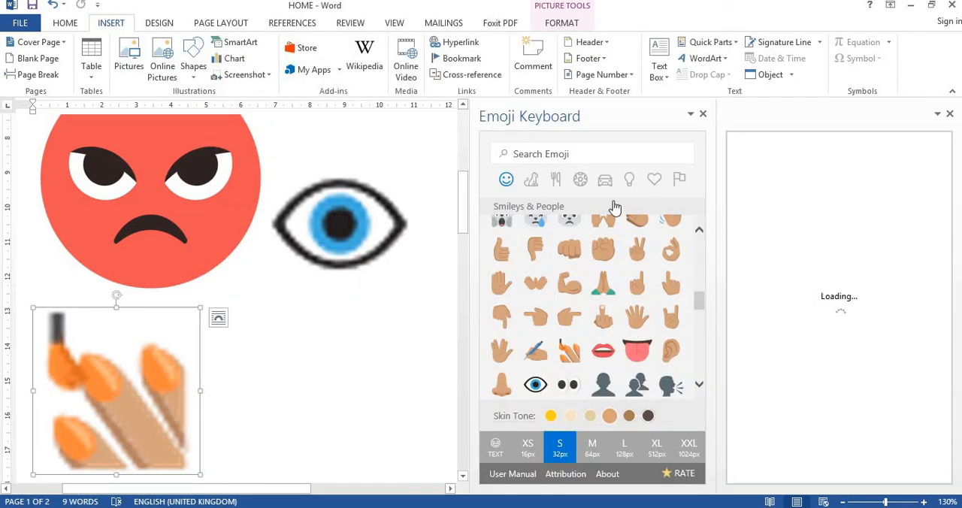
{"action": "left_click", "coordinate": [703, 115]}
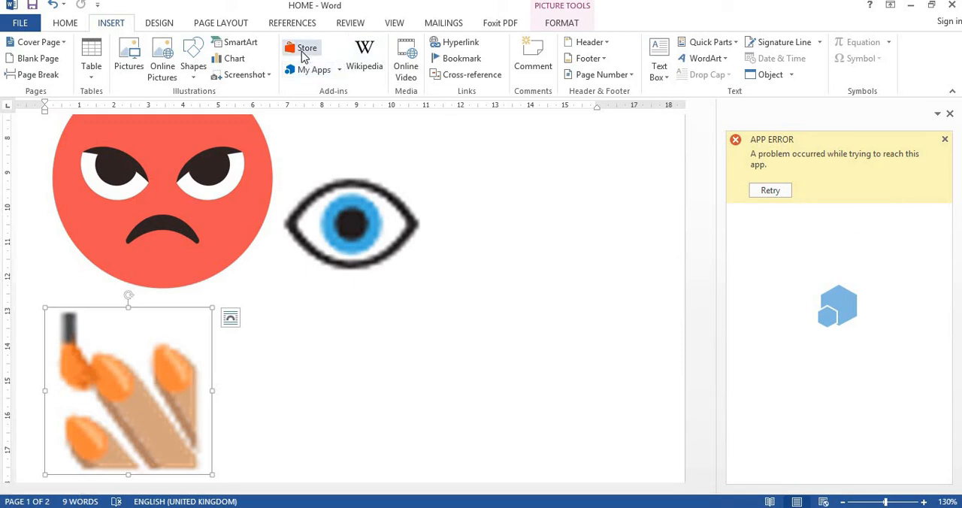
Review the installed add-ins and the Office Store's suggested add-ins, and close Apps for Office
{"action": "left_click", "coordinate": [312, 71]}
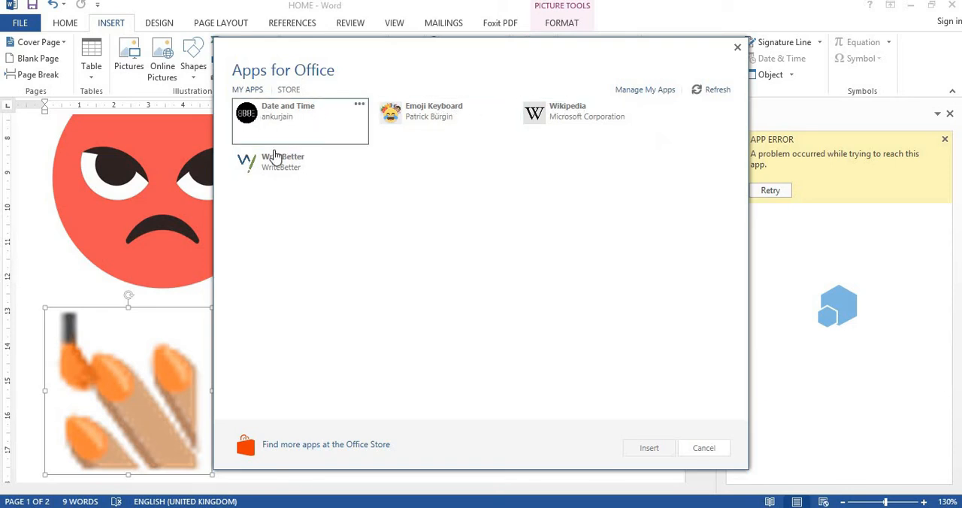
{"action": "left_click", "coordinate": [295, 90]}
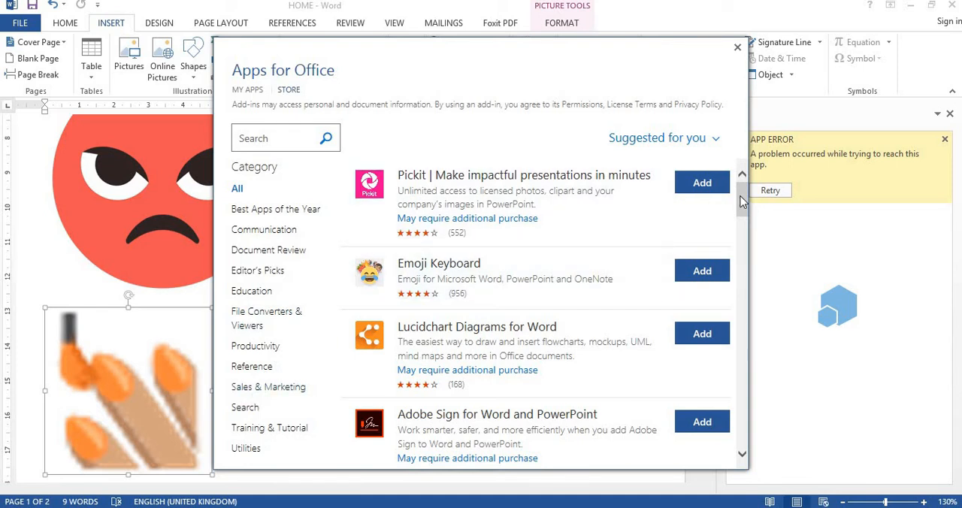
{"action": "left_click_drag", "start_coordinate": [744, 225], "coordinate": [744, 197]}
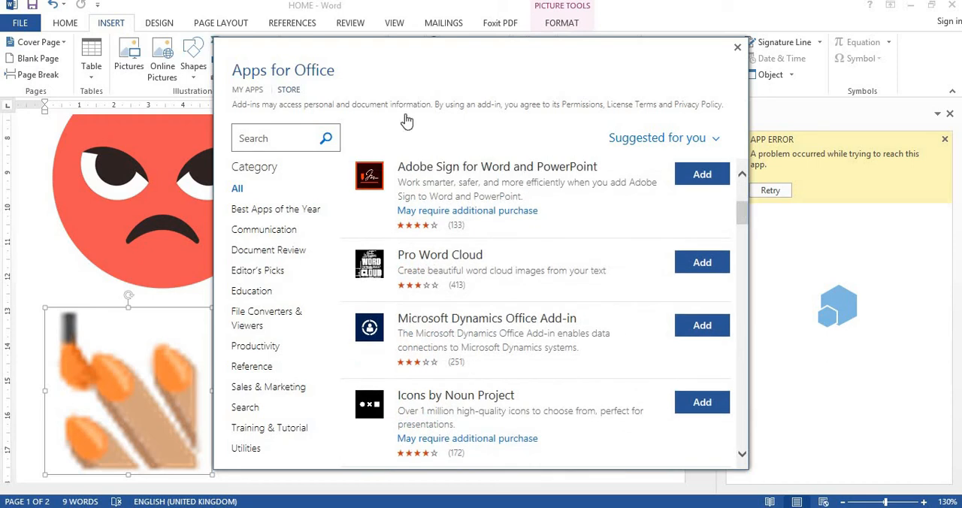
{"action": "left_click", "coordinate": [255, 140]}
{"action": "left_click", "coordinate": [737, 48]}
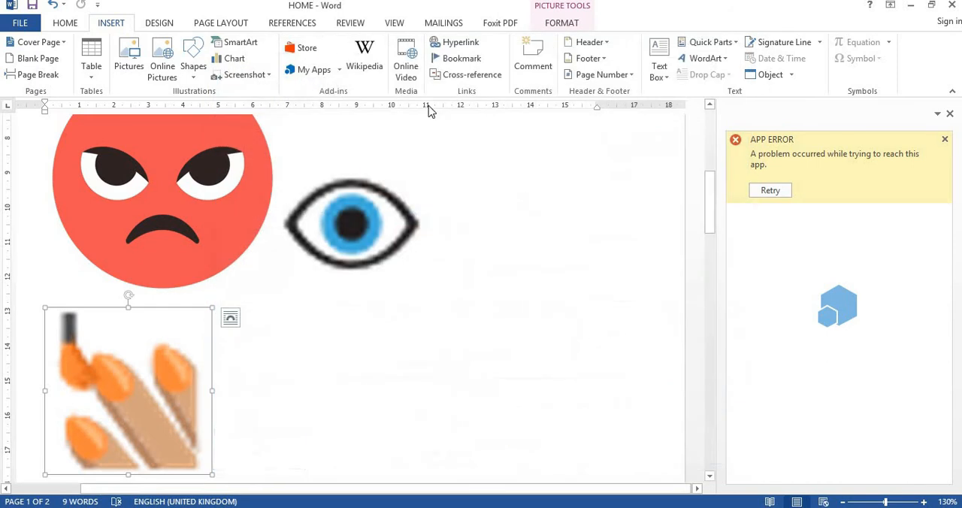
Search the Wikipedia add-in for CAT ANIMAL and open the Cat article
{"action": "left_click", "coordinate": [366, 69]}
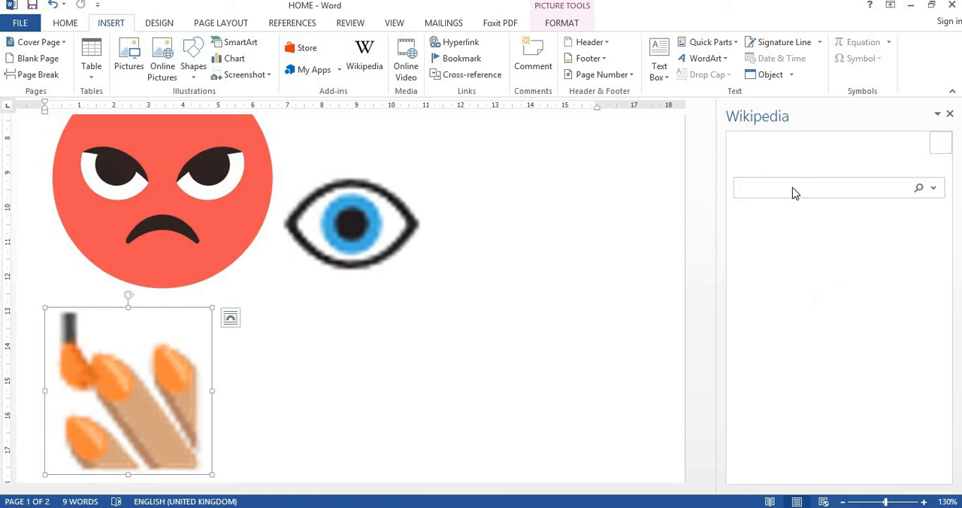
{"action": "left_click", "coordinate": [787, 188]}
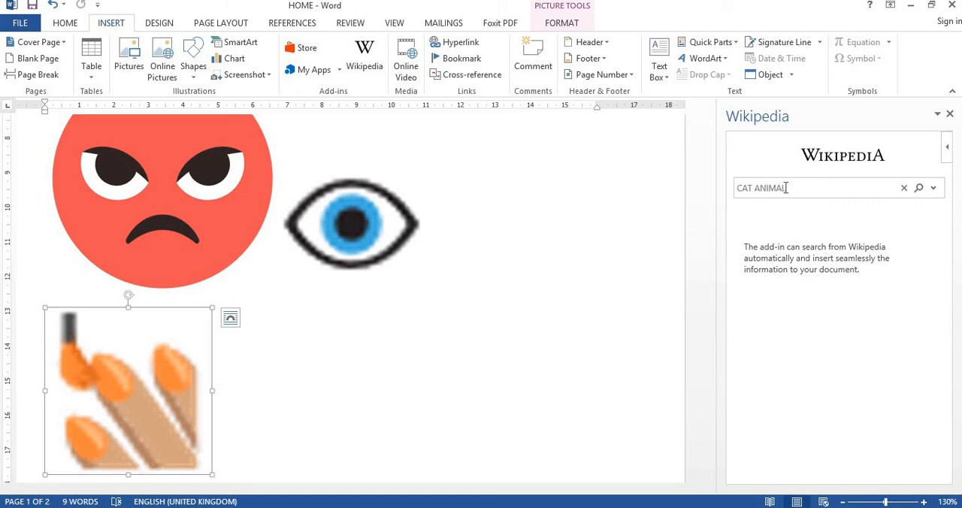
{"action": "key", "text": "Return"}
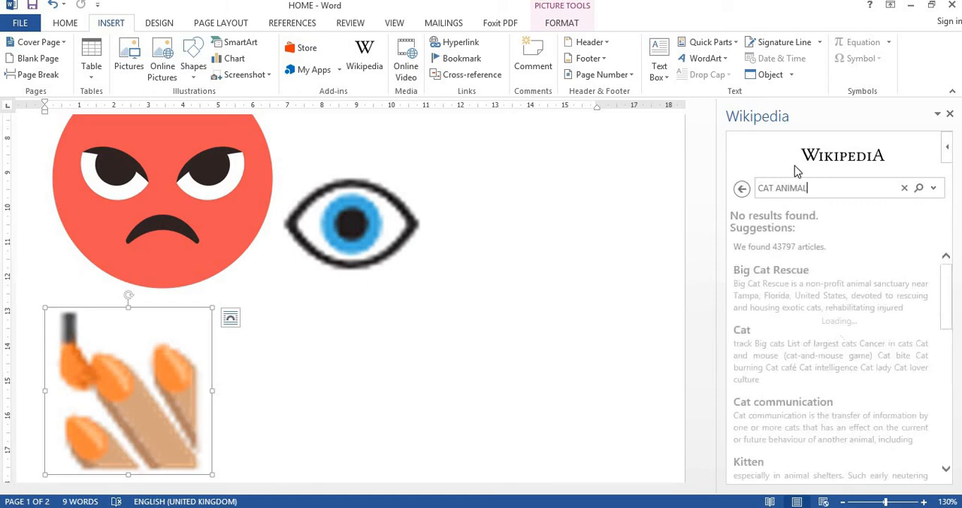
{"action": "left_click", "coordinate": [742, 331]}
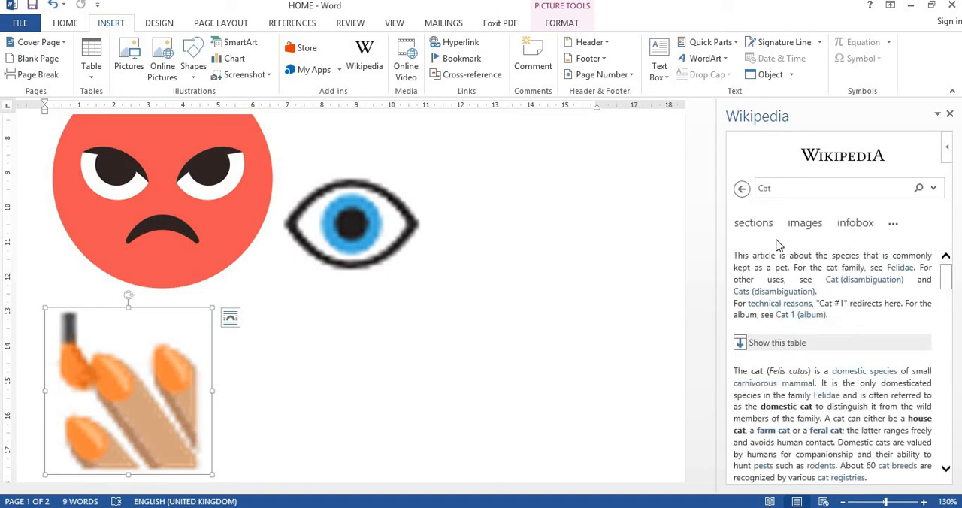
Read through the Cat article's text and references and browse its images
{"action": "scroll", "coordinate": [819, 342], "scroll_direction": "down", "scroll_amount": 15}
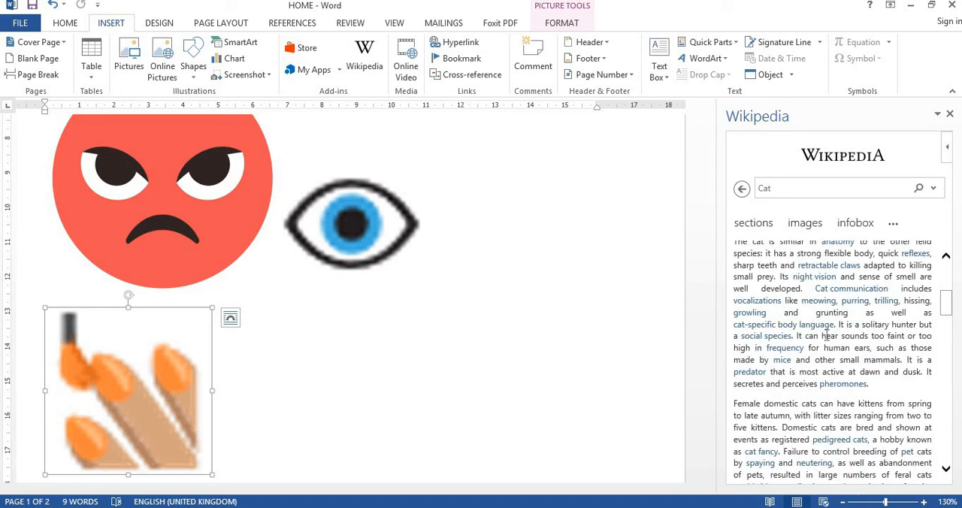
{"action": "scroll", "coordinate": [827, 338], "scroll_direction": "down", "scroll_amount": 15}
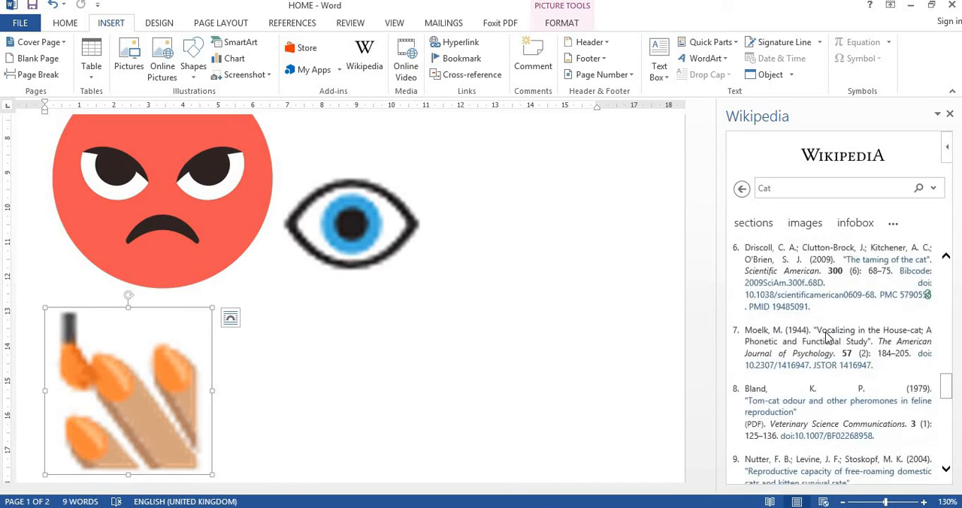
{"action": "scroll", "coordinate": [827, 338], "scroll_direction": "down", "scroll_amount": 3}
{"action": "scroll", "coordinate": [827, 337], "scroll_direction": "up", "scroll_amount": 15}
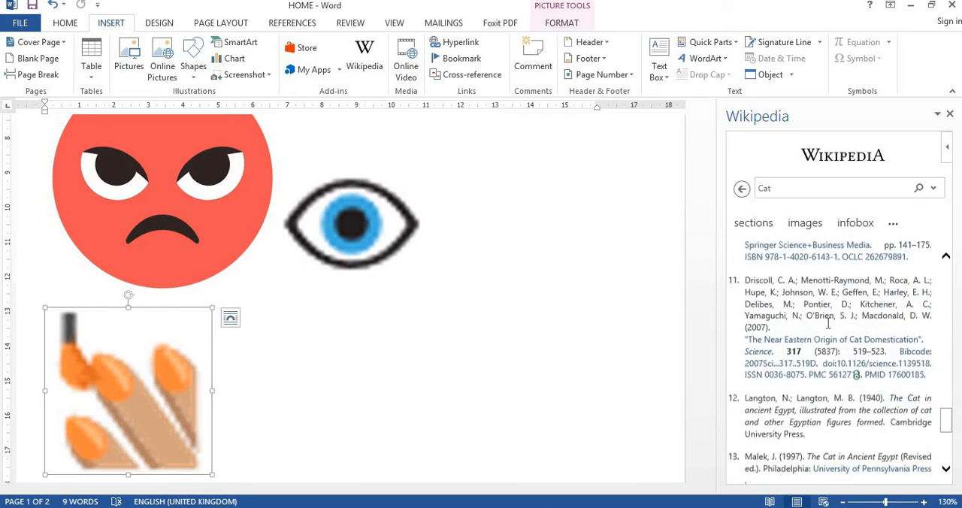
{"action": "scroll", "coordinate": [827, 331], "scroll_direction": "up", "scroll_amount": 5}
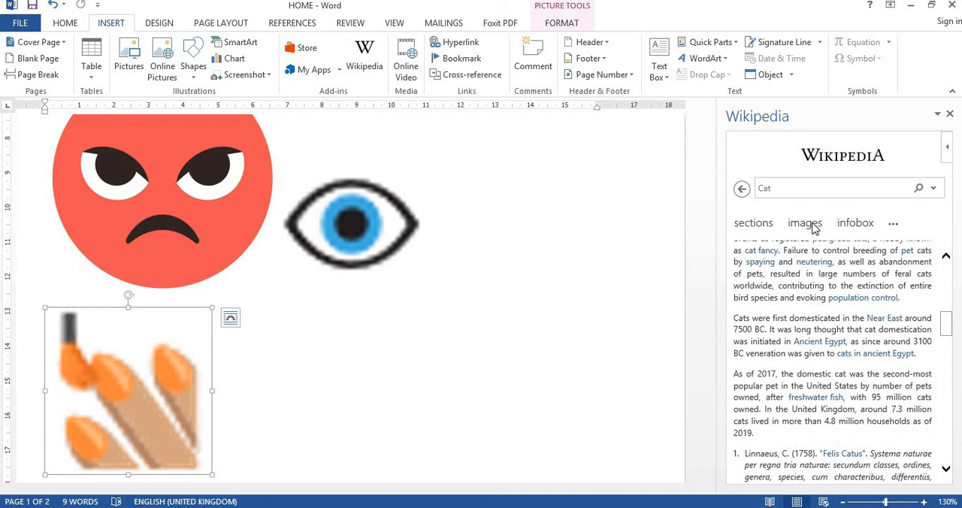
{"action": "left_click", "coordinate": [814, 224]}
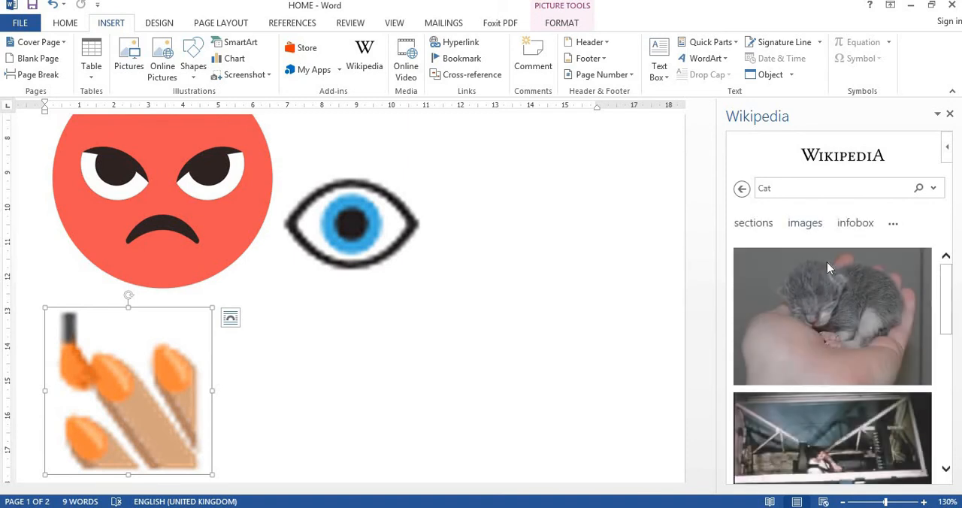
{"action": "scroll", "coordinate": [830, 293], "scroll_direction": "down", "scroll_amount": 3}
{"action": "scroll", "coordinate": [829, 293], "scroll_direction": "down", "scroll_amount": 5}
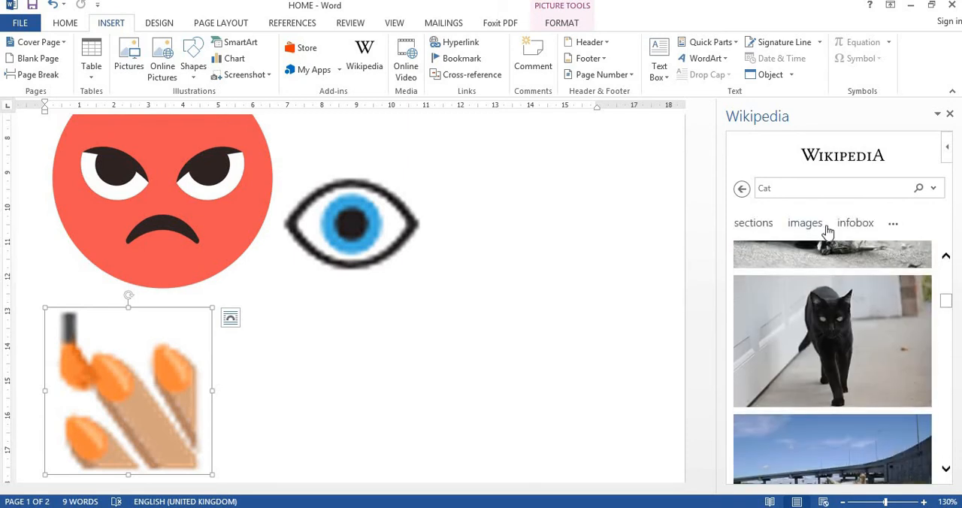
Examine the Cat article's infobox, including the scientific classification, and close the Wikipedia add-in
{"action": "left_click", "coordinate": [852, 234]}
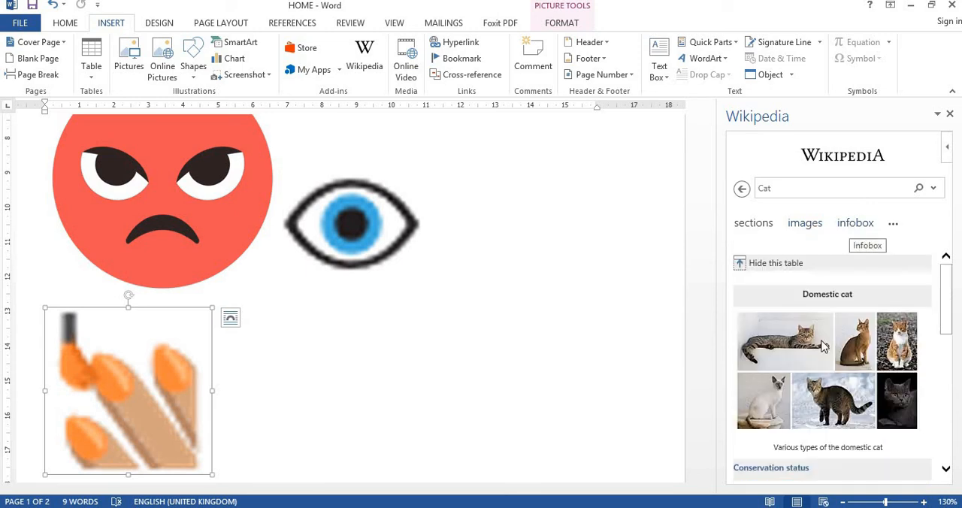
{"action": "scroll", "coordinate": [821, 348], "scroll_direction": "down", "scroll_amount": 5}
{"action": "scroll", "coordinate": [823, 346], "scroll_direction": "down", "scroll_amount": 6}
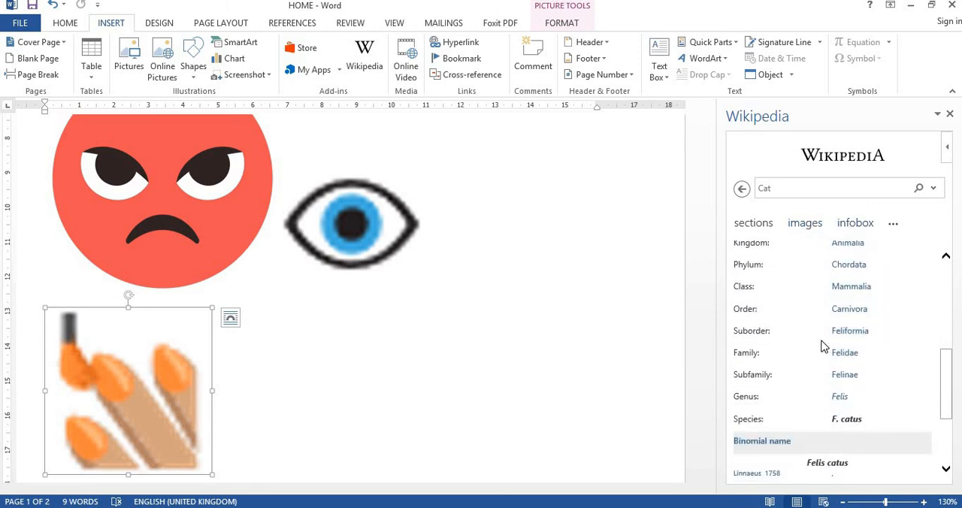
{"action": "scroll", "coordinate": [823, 342], "scroll_direction": "up", "scroll_amount": 8}
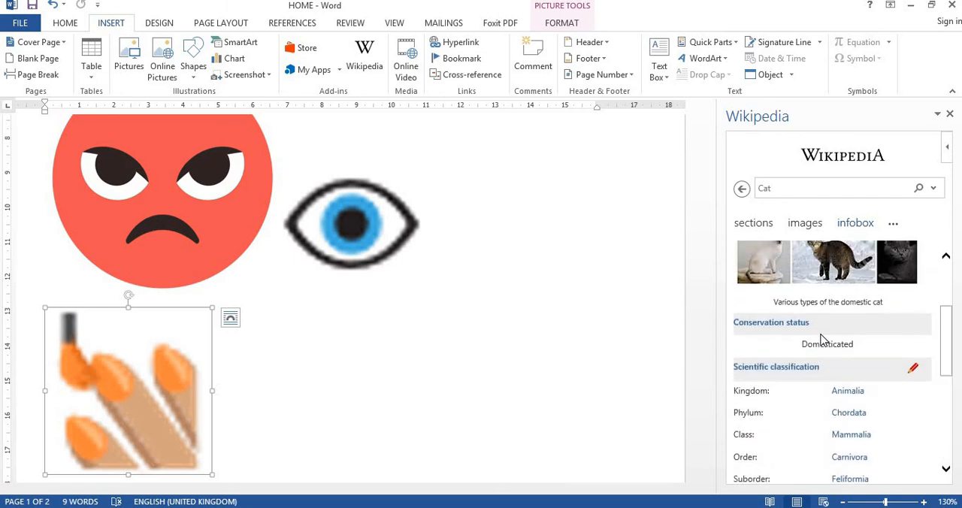
{"action": "scroll", "coordinate": [813, 338], "scroll_direction": "down", "scroll_amount": 1}
{"action": "scroll", "coordinate": [813, 338], "scroll_direction": "down", "scroll_amount": 3}
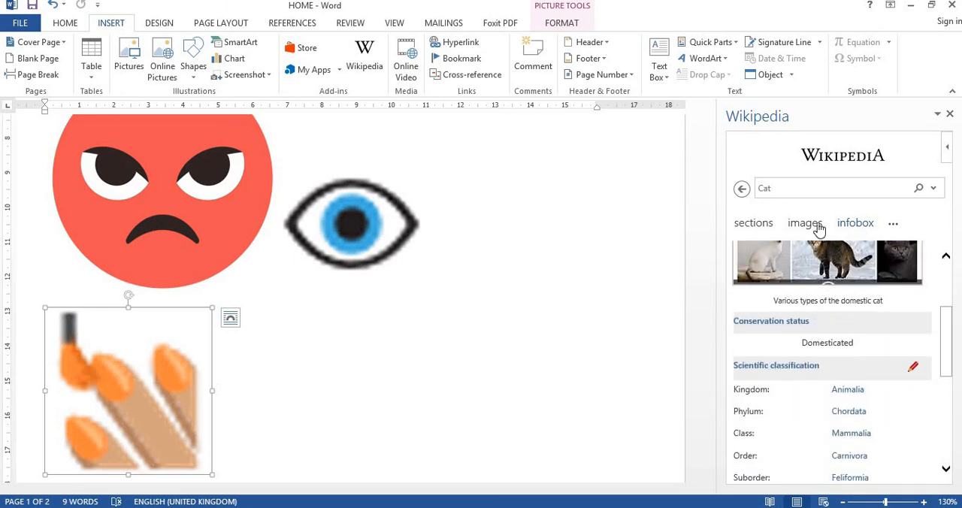
{"action": "left_click", "coordinate": [949, 114]}
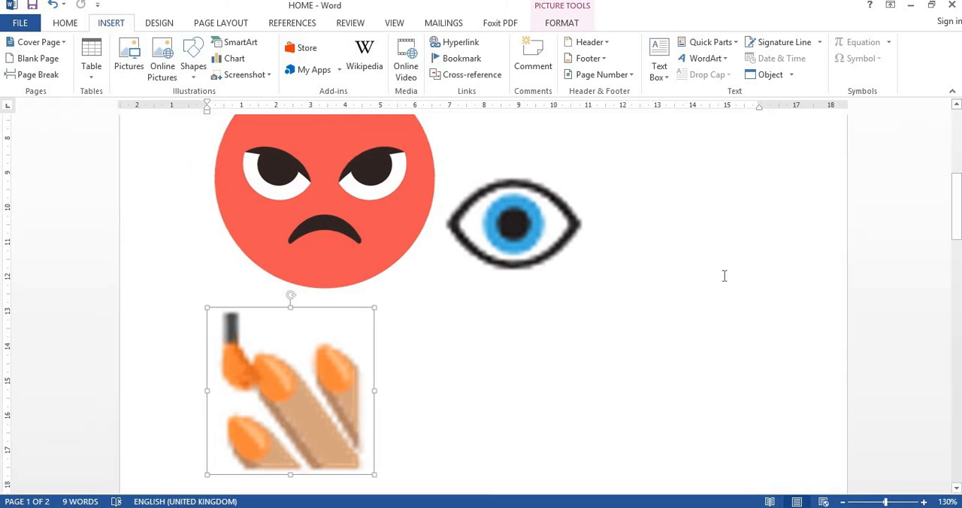